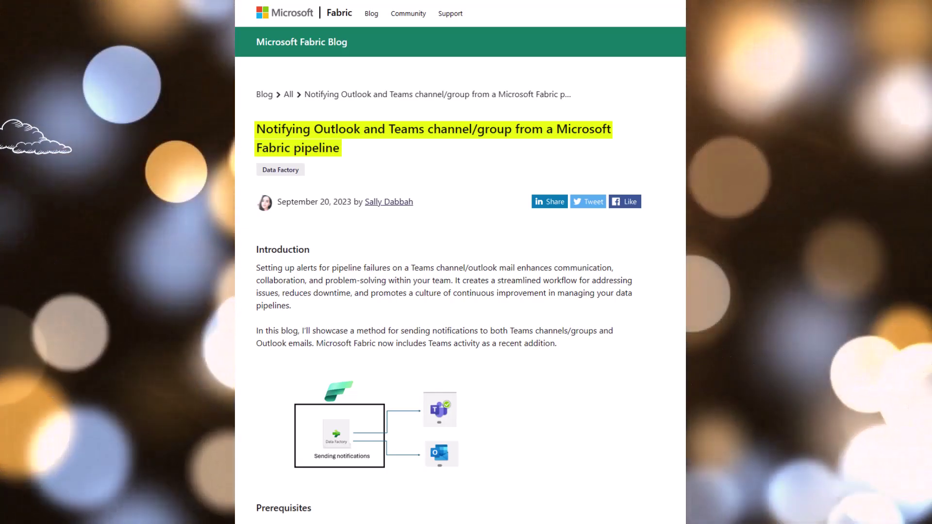
{"action": "scroll", "coordinate": [449, 272], "scroll_direction": "down", "scroll_amount": 7}
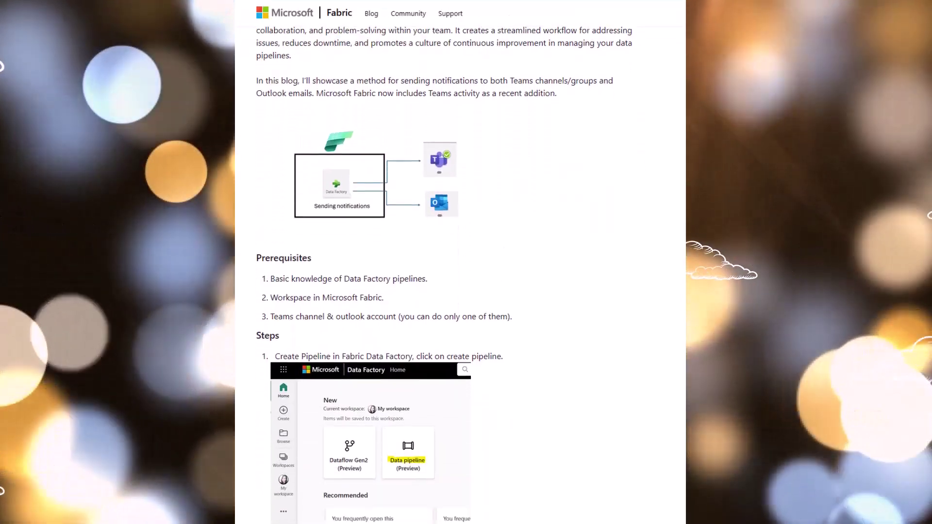
{"action": "scroll", "coordinate": [460, 271], "scroll_direction": "down", "scroll_amount": 8}
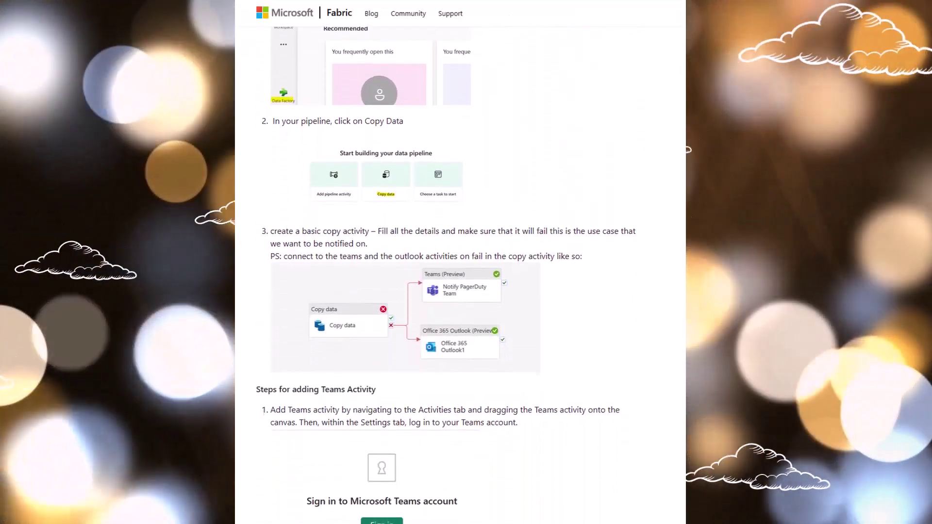
{"action": "scroll", "coordinate": [460, 272], "scroll_direction": "down", "scroll_amount": 2}
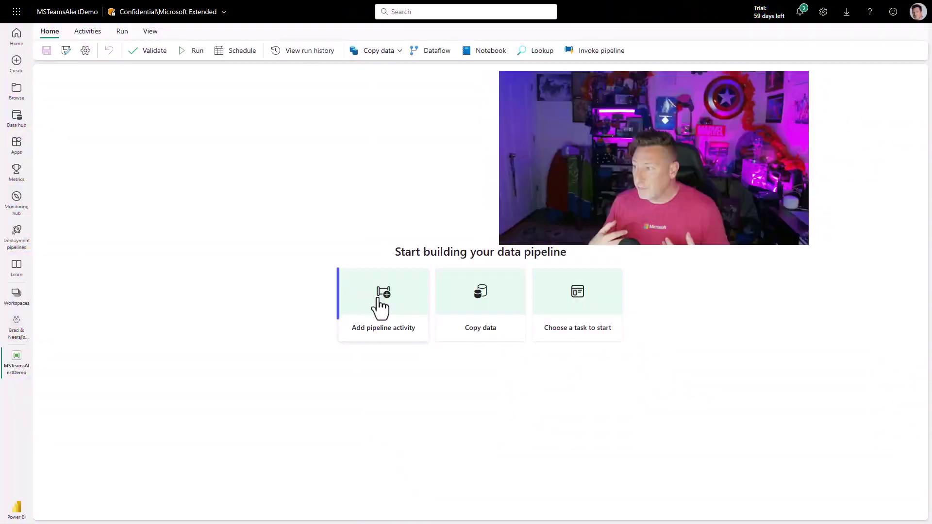
Add a Copy data activity whose source is the sqlballs3 connection, type Azure SQL Database
{"action": "left_click", "coordinate": [380, 305]}
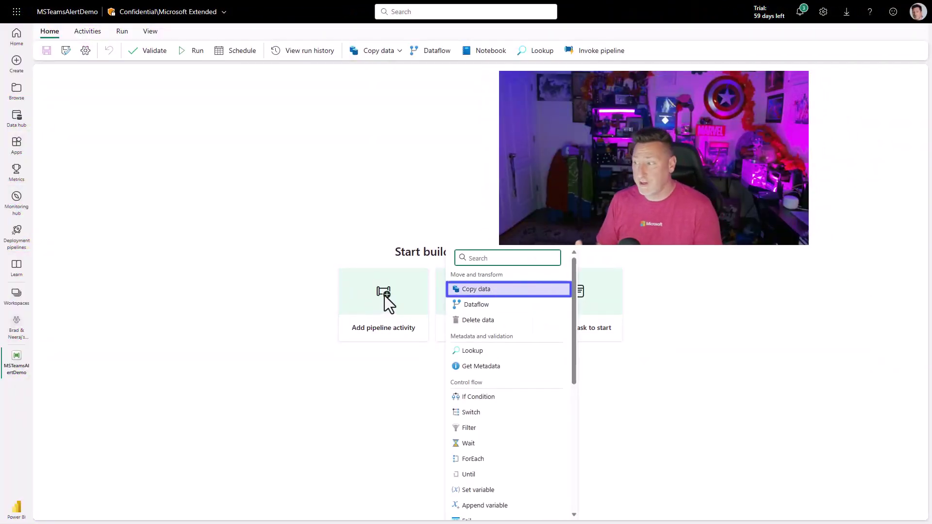
{"action": "left_click", "coordinate": [466, 292]}
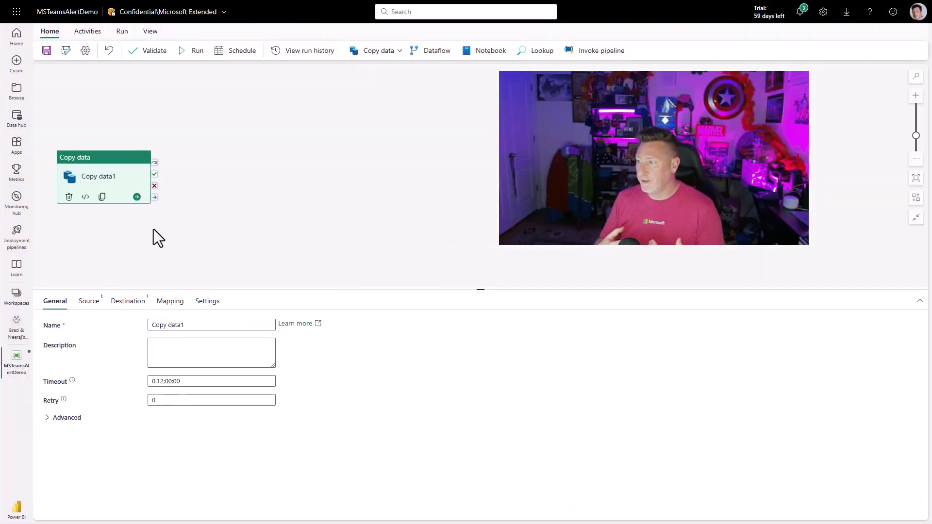
{"action": "left_click", "coordinate": [88, 301]}
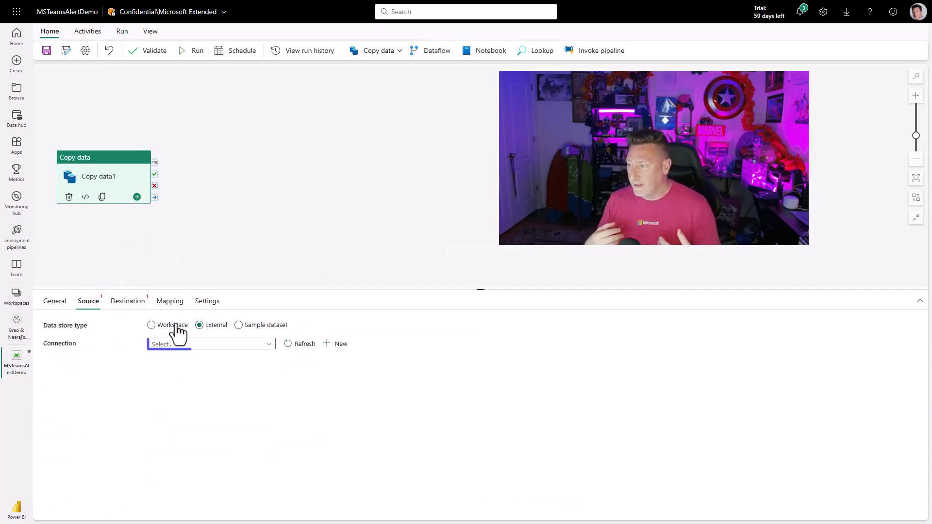
{"action": "left_click", "coordinate": [204, 345]}
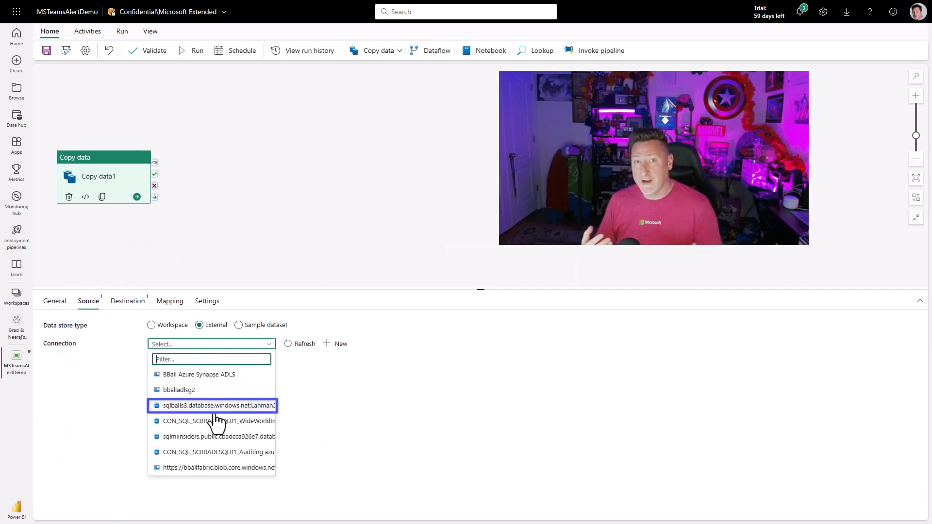
{"action": "left_click", "coordinate": [215, 412]}
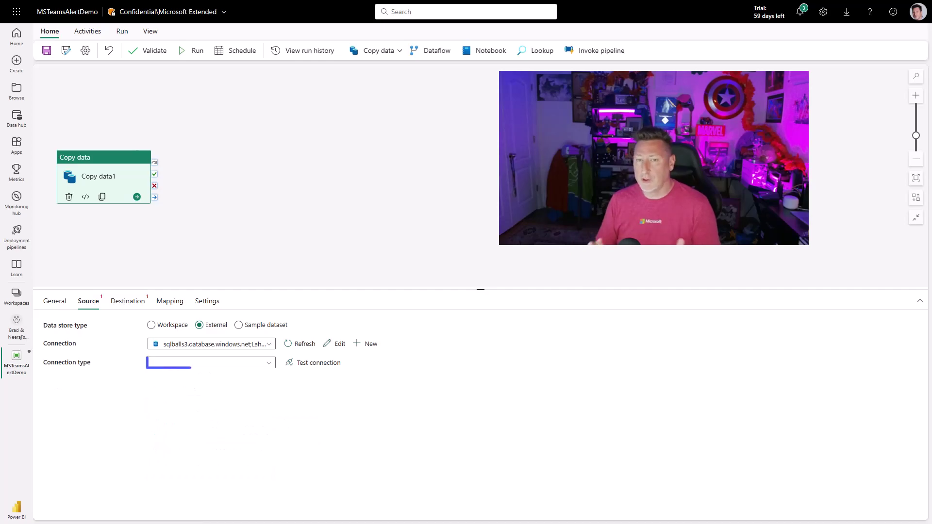
{"action": "left_click", "coordinate": [254, 369]}
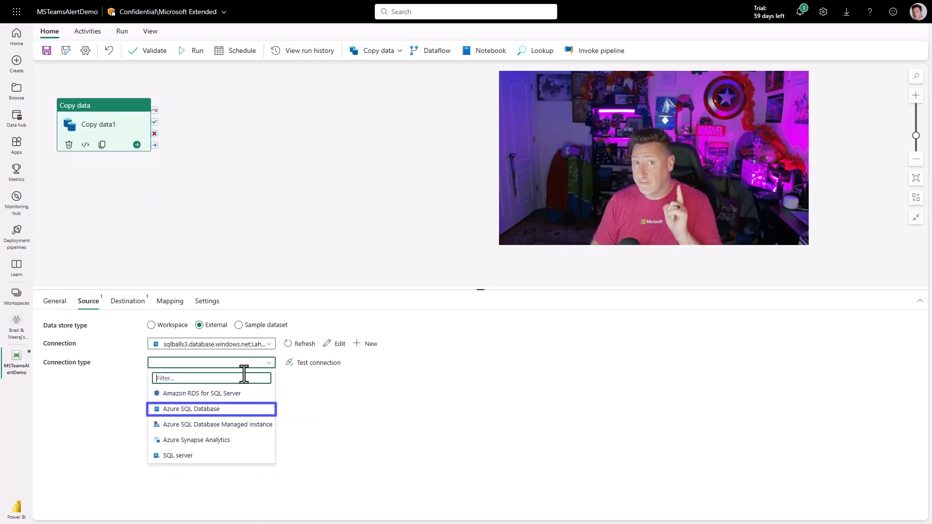
{"action": "left_click", "coordinate": [212, 415]}
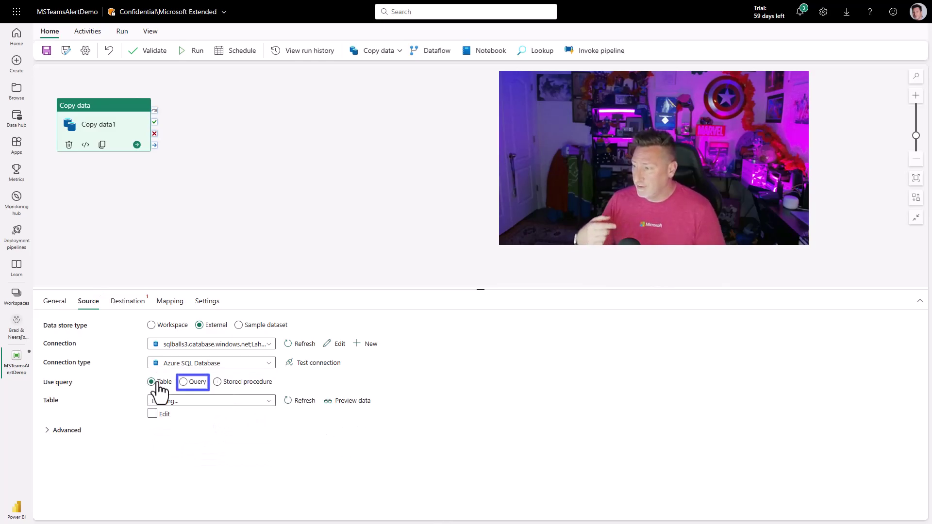
Switch the source to Query and paste the SQL selecting Lahman23 base tables
{"action": "left_click", "coordinate": [185, 383]}
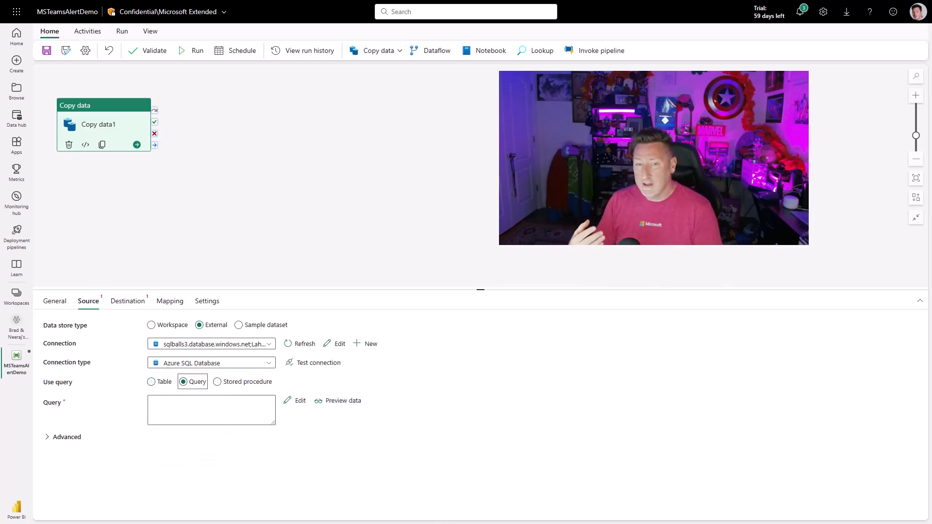
{"action": "left_click", "coordinate": [207, 406]}
{"action": "key", "text": "ctrl+v"}
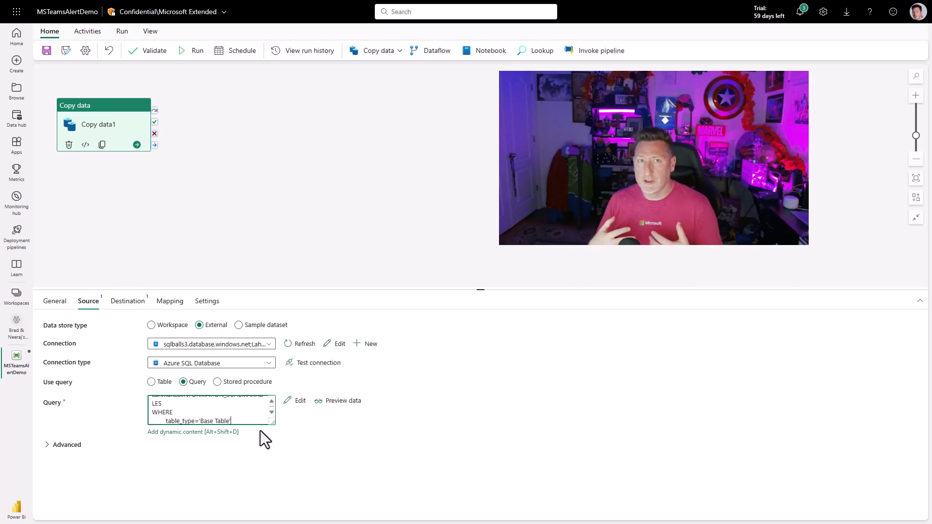
Run the Lahman23 base-table query in SSMS (18 rows), then preview the same data in Fabric
{"action": "left_click_drag", "start_coordinate": [273, 423], "coordinate": [298, 479]}
{"action": "key", "text": "alt+Tab"}
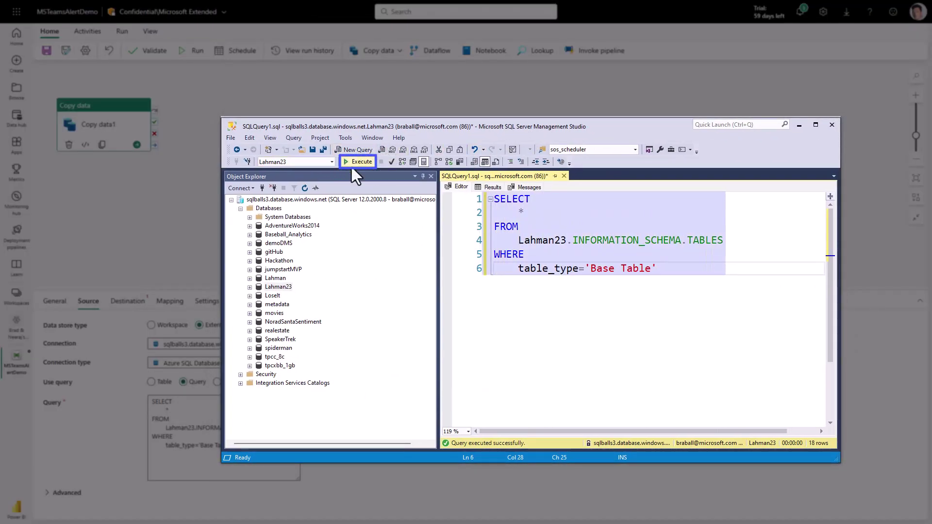
{"action": "left_click", "coordinate": [353, 164]}
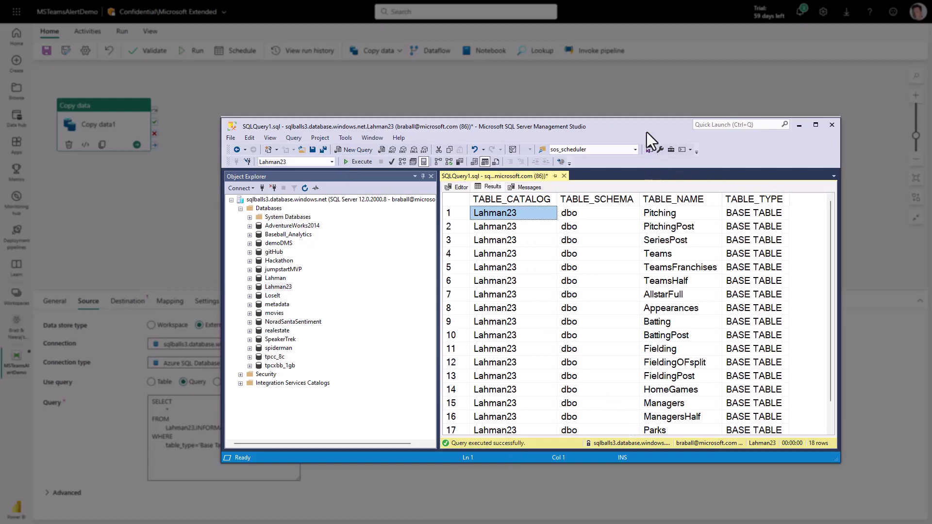
{"action": "key", "text": "alt+Tab"}
{"action": "left_click", "coordinate": [365, 401]}
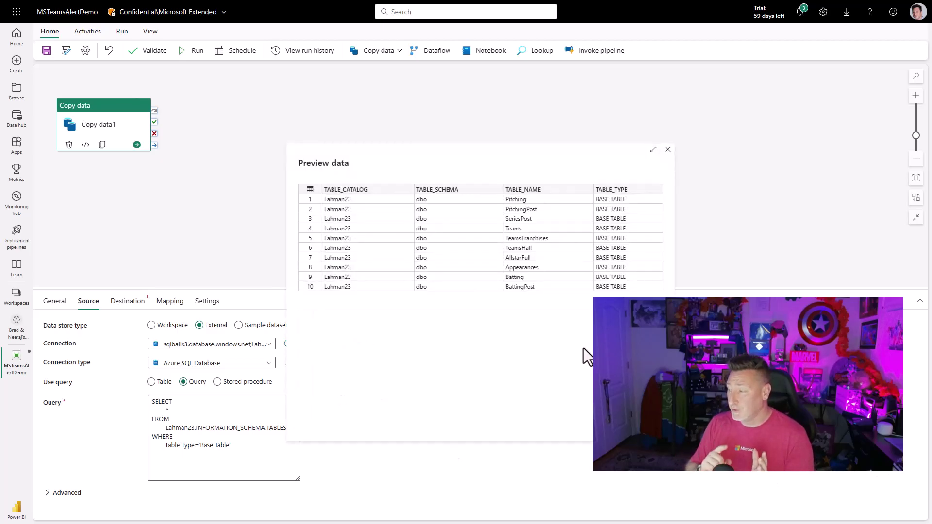
Close the data preview and select the Lahman23 reference in the query to change it to Lahman2
{"action": "left_click", "coordinate": [669, 148]}
{"action": "double_click", "coordinate": [194, 427]}
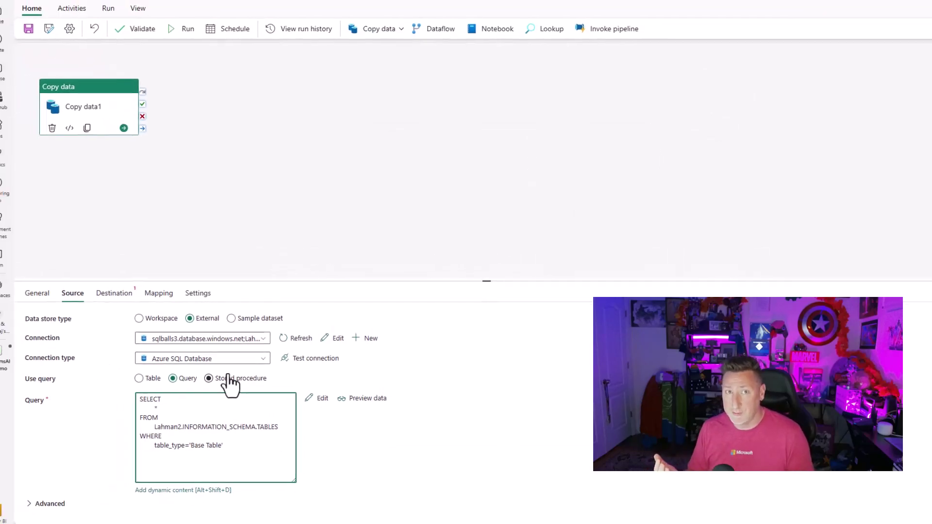
Set the copy destination to the DimDate folder under Files in baseball_Lakehouse
{"action": "left_click", "coordinate": [121, 296]}
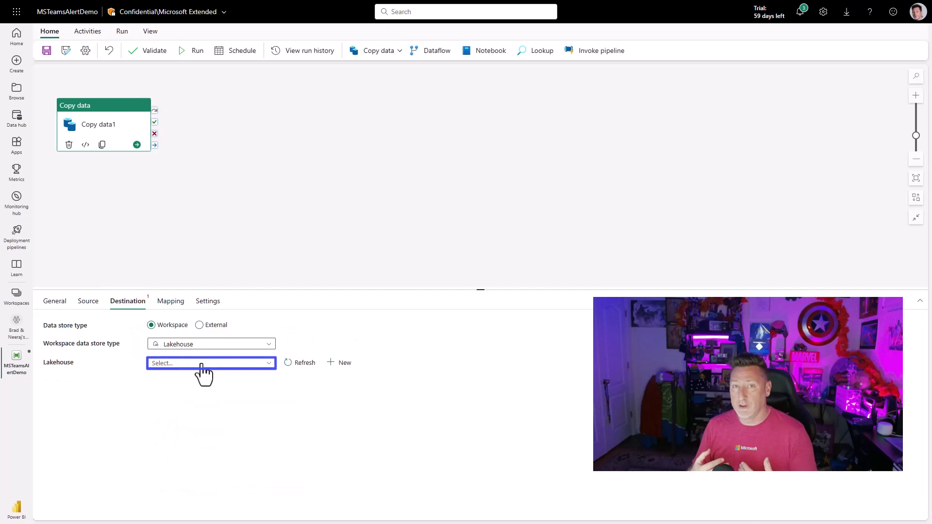
{"action": "left_click", "coordinate": [200, 364]}
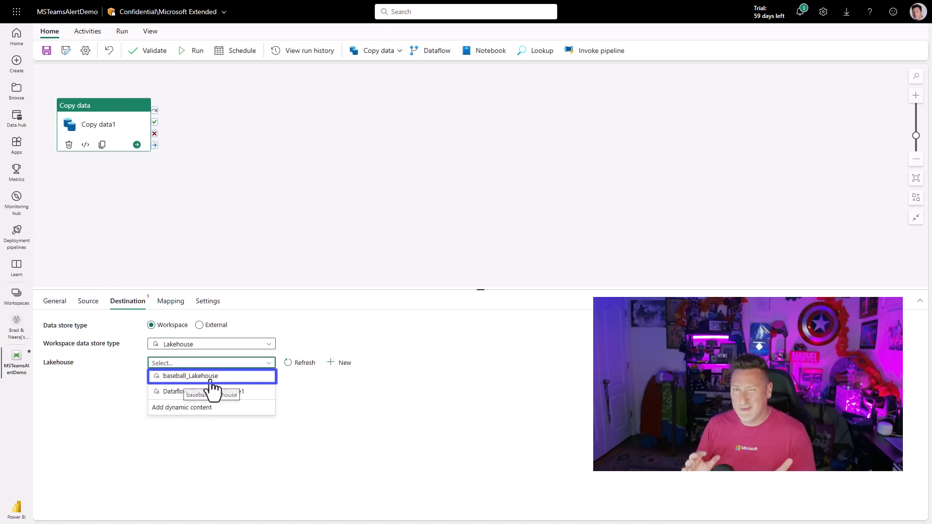
{"action": "left_click", "coordinate": [212, 382]}
{"action": "left_click", "coordinate": [187, 384]}
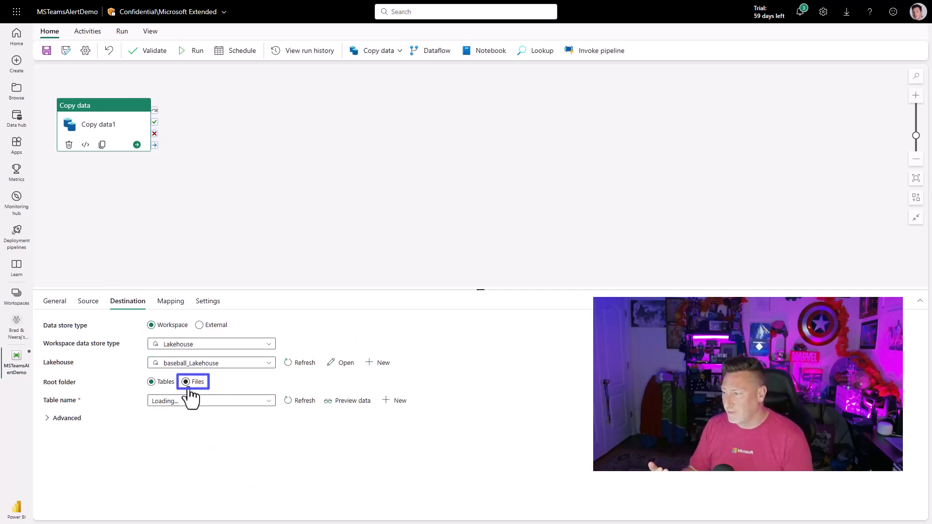
{"action": "left_click", "coordinate": [187, 388]}
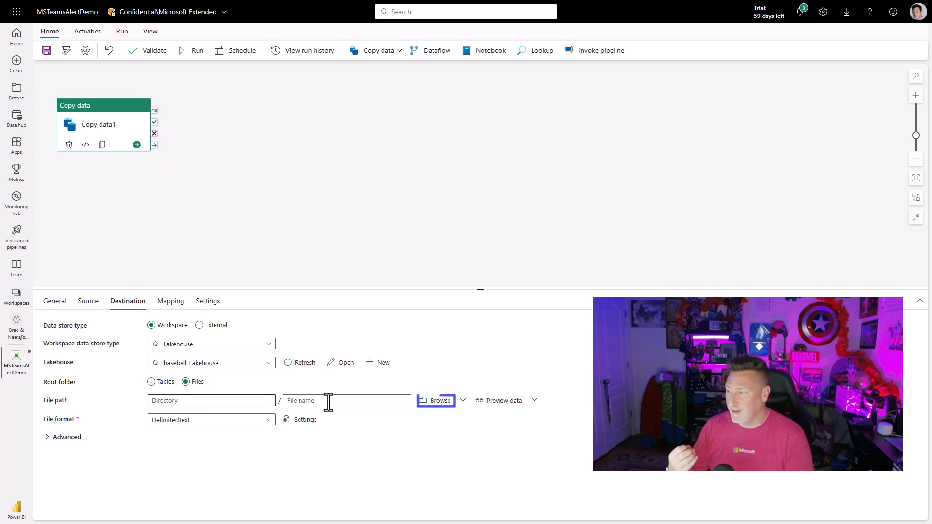
{"action": "left_click", "coordinate": [435, 401]}
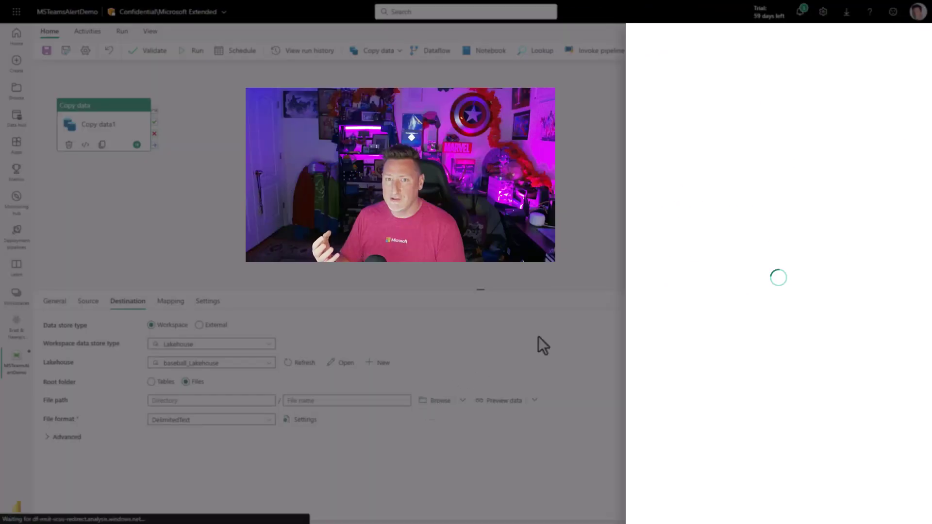
{"action": "left_click", "coordinate": [674, 97]}
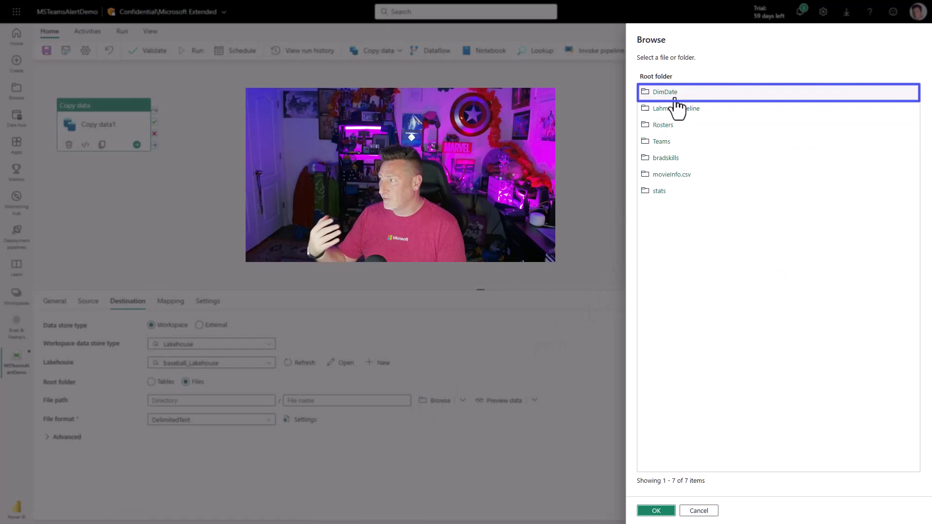
{"action": "left_click", "coordinate": [656, 510]}
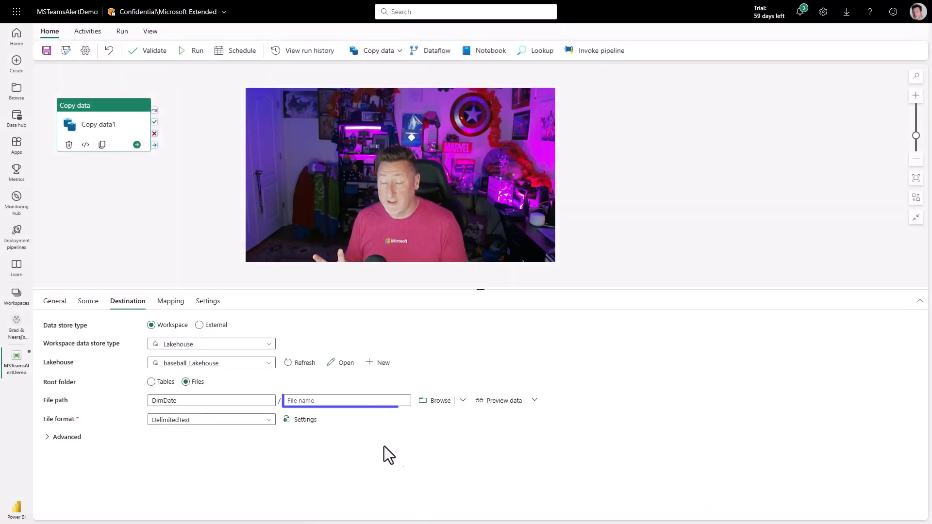
Name the destination file test.parquet and set the file format to Parquet
{"action": "left_click", "coordinate": [313, 401]}
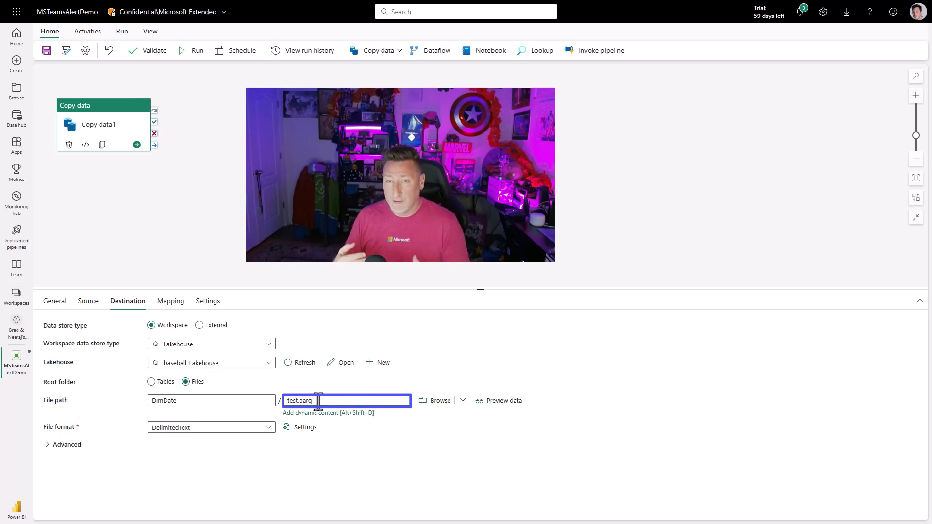
{"action": "left_click", "coordinate": [209, 428]}
{"action": "left_click", "coordinate": [233, 420]}
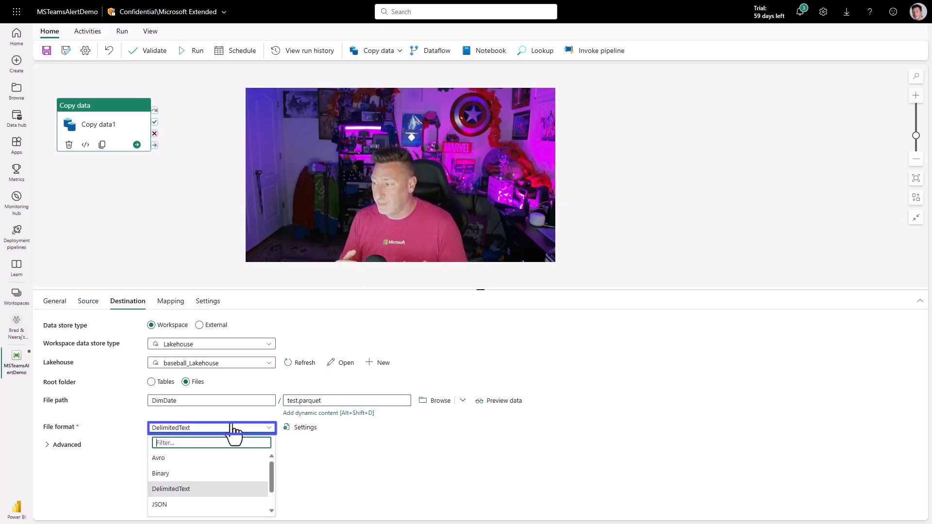
{"action": "scroll", "coordinate": [165, 505], "scroll_direction": "down", "scroll_amount": 1}
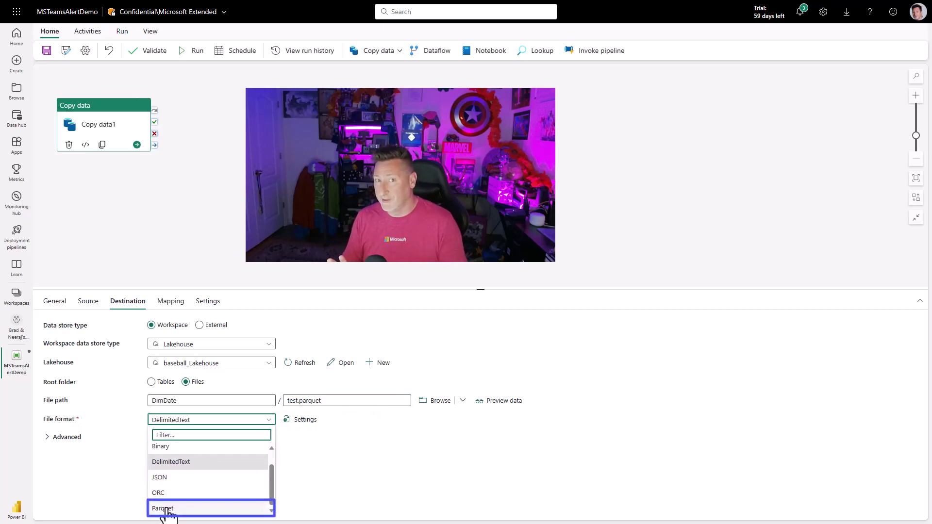
{"action": "left_click", "coordinate": [170, 501]}
Add a Teams activity and arrange it to the right of Copy data
{"action": "left_click", "coordinate": [90, 32]}
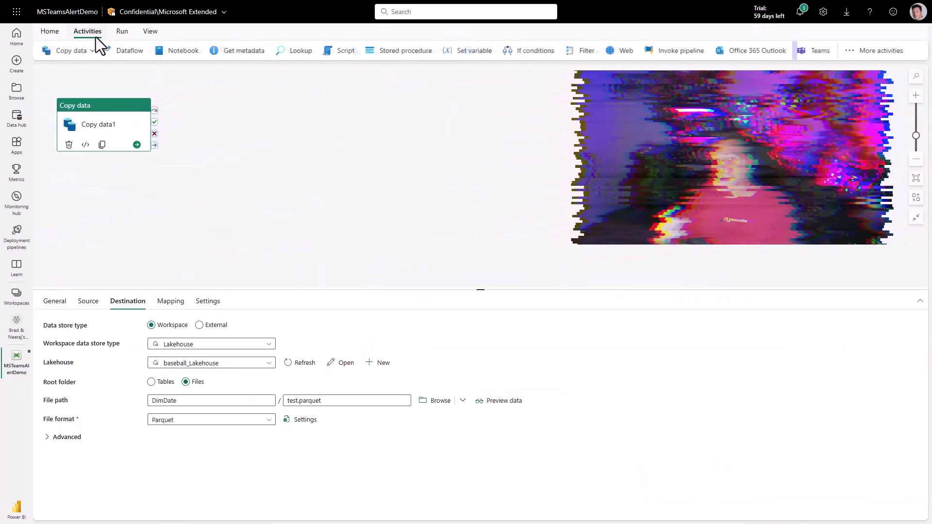
{"action": "left_click", "coordinate": [819, 51]}
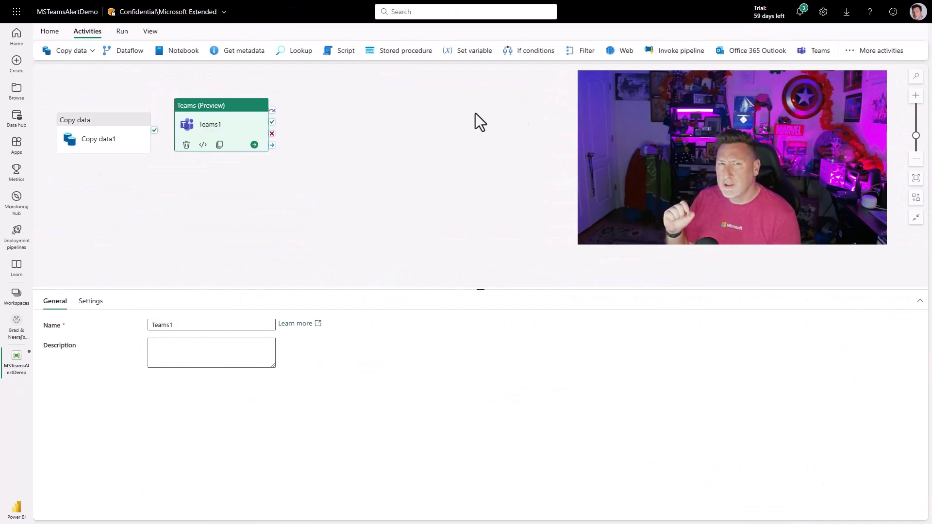
{"action": "left_click_drag", "start_coordinate": [209, 111], "coordinate": [232, 138]}
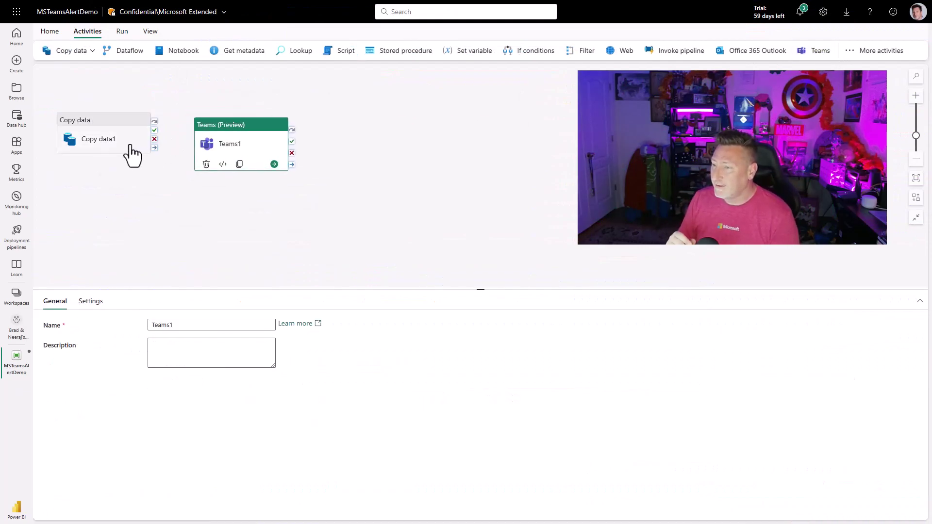
{"action": "left_click_drag", "start_coordinate": [130, 151], "coordinate": [249, 177]}
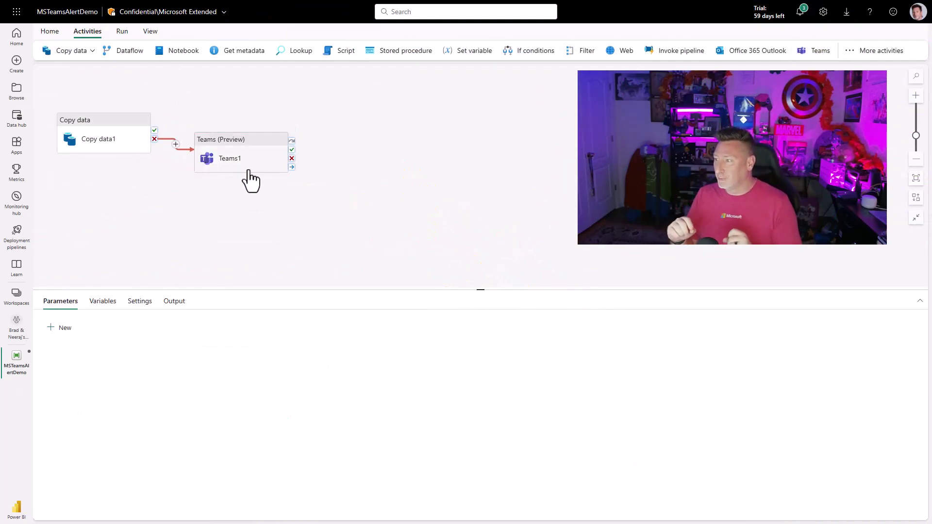
Sign the Teams1 activity into a Teams account and allow access
{"action": "left_click", "coordinate": [251, 167]}
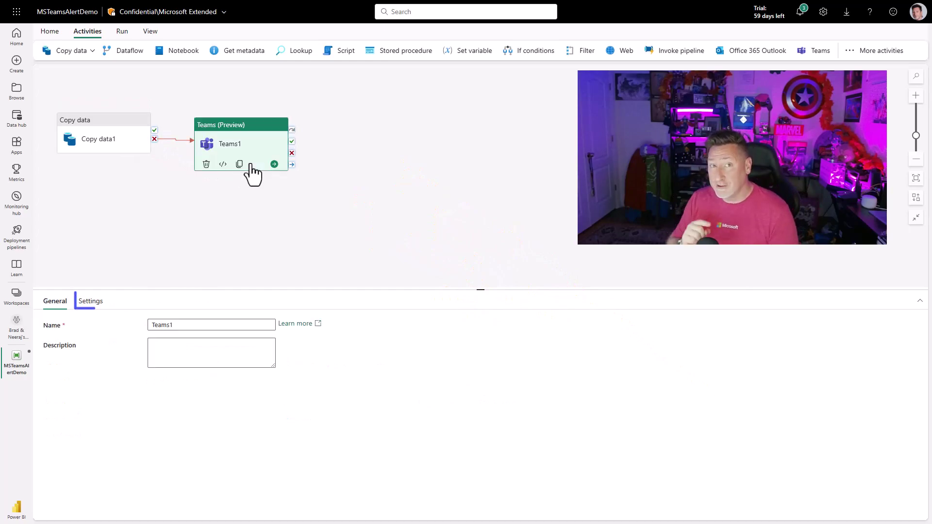
{"action": "left_click", "coordinate": [90, 301]}
{"action": "left_click", "coordinate": [482, 388]}
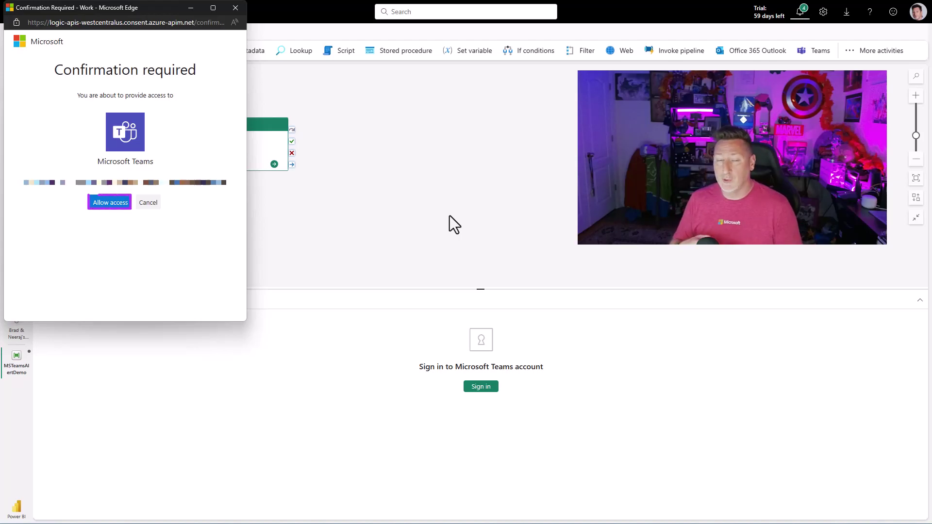
{"action": "left_click", "coordinate": [110, 203]}
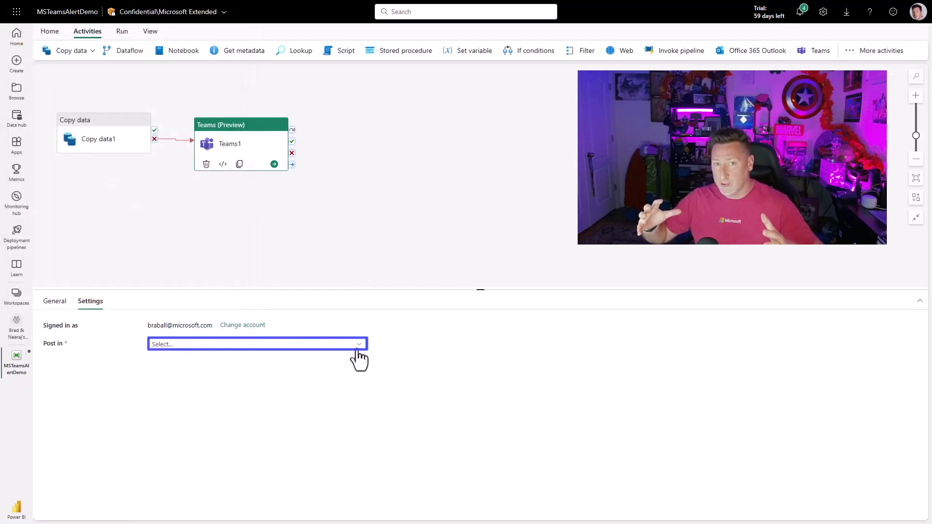
Set Teams1 to post in a Channel, choosing the filtered team and its General channel
{"action": "left_click", "coordinate": [360, 346]}
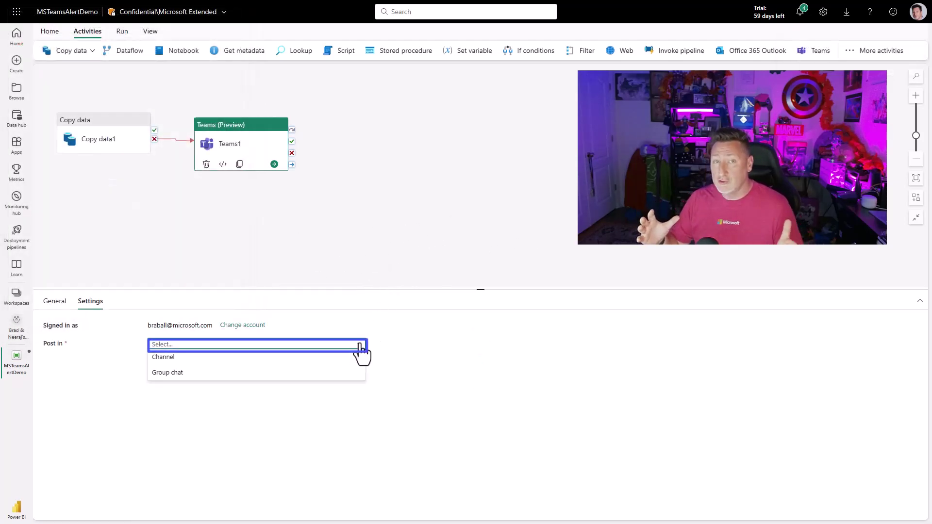
{"action": "left_click", "coordinate": [190, 362]}
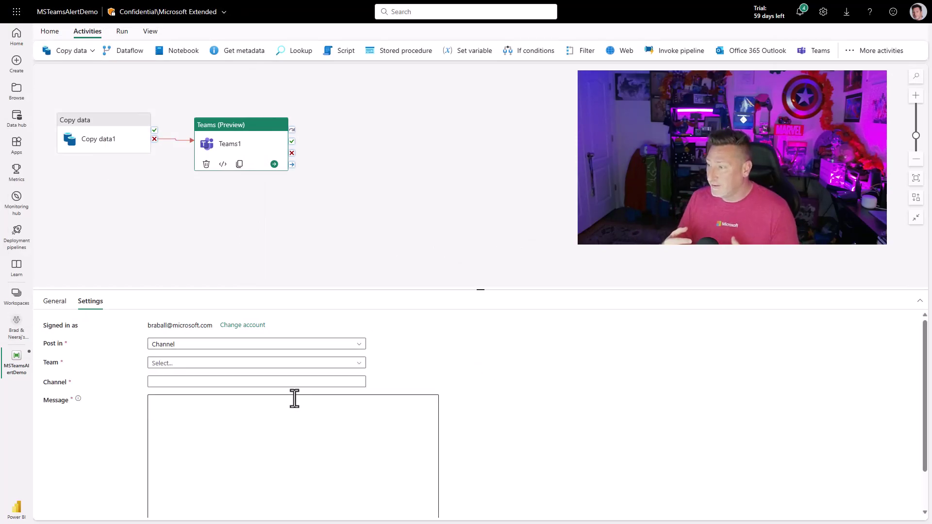
{"action": "left_click", "coordinate": [285, 364]}
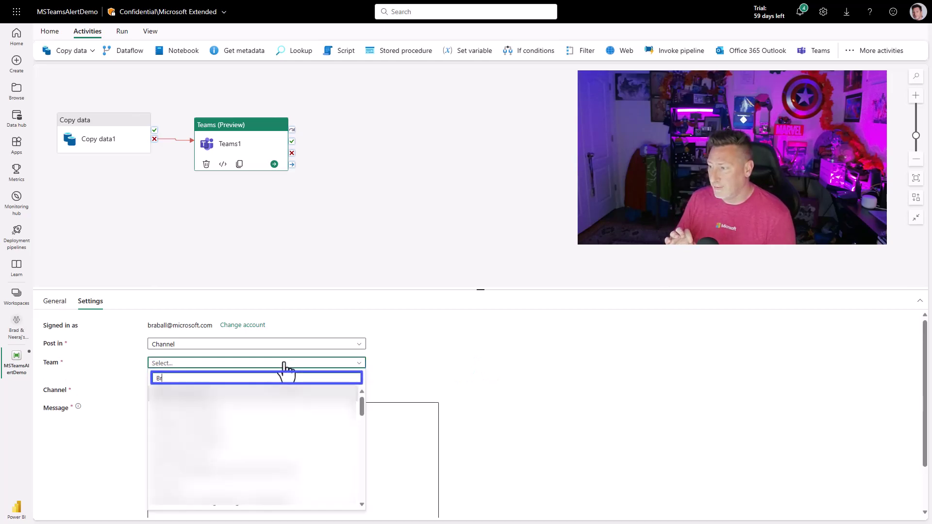
{"action": "type", "text": "ad"}
{"action": "key", "text": "Down"}
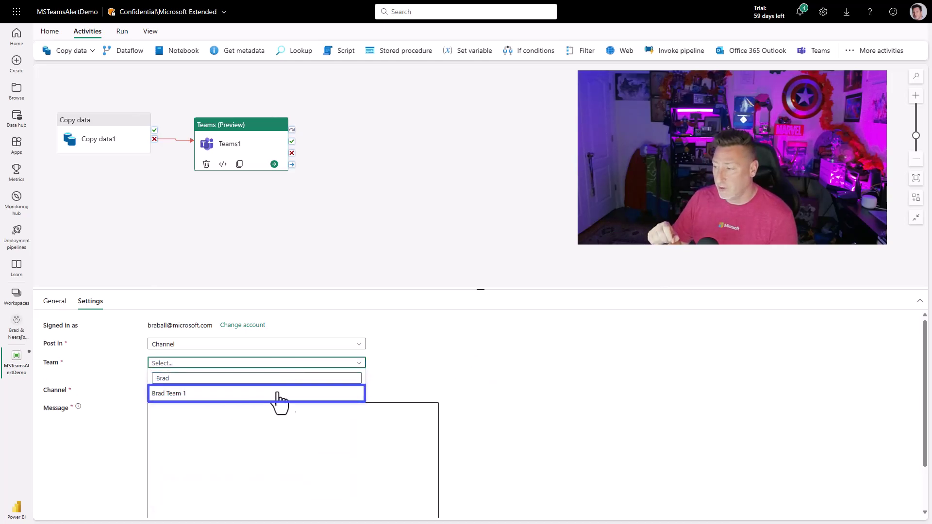
{"action": "left_click", "coordinate": [277, 394]}
{"action": "left_click", "coordinate": [359, 383]}
{"action": "left_click", "coordinate": [214, 396]}
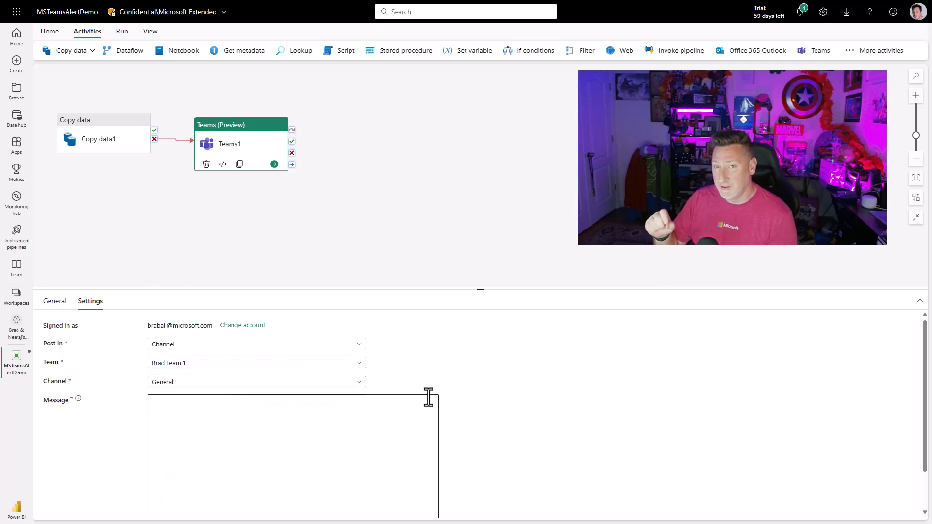
{"action": "scroll", "coordinate": [553, 393], "scroll_direction": "down", "scroll_amount": 1}
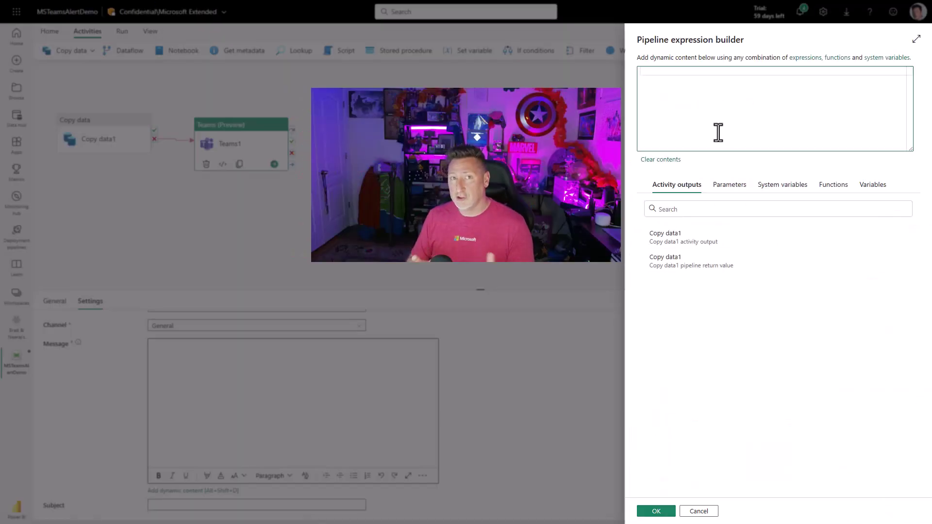
{"action": "type", "text": "@Concat"}
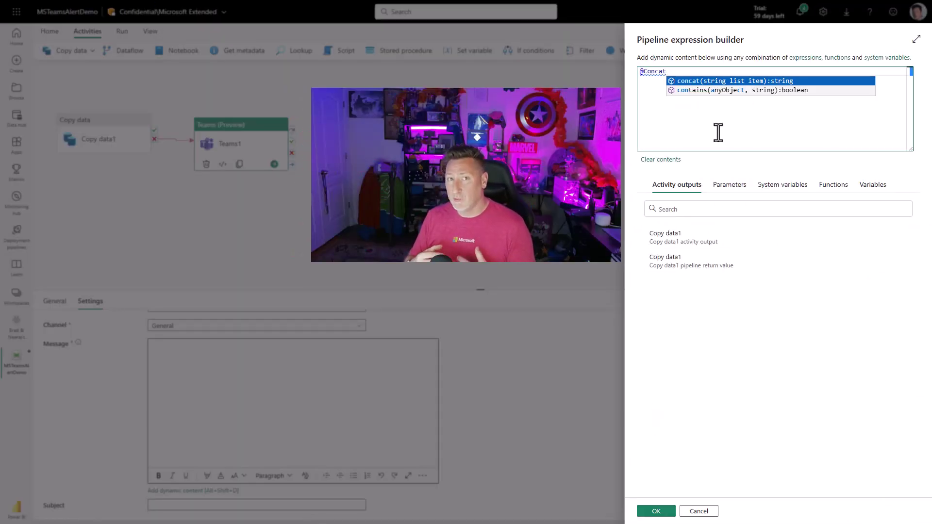
{"action": "key", "text": "Return"}
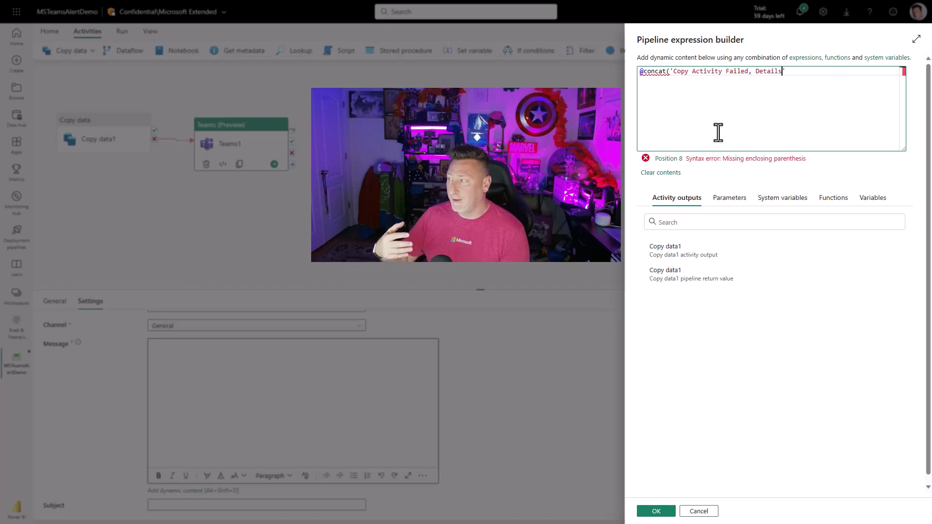
{"action": "type", "text": ":'"}
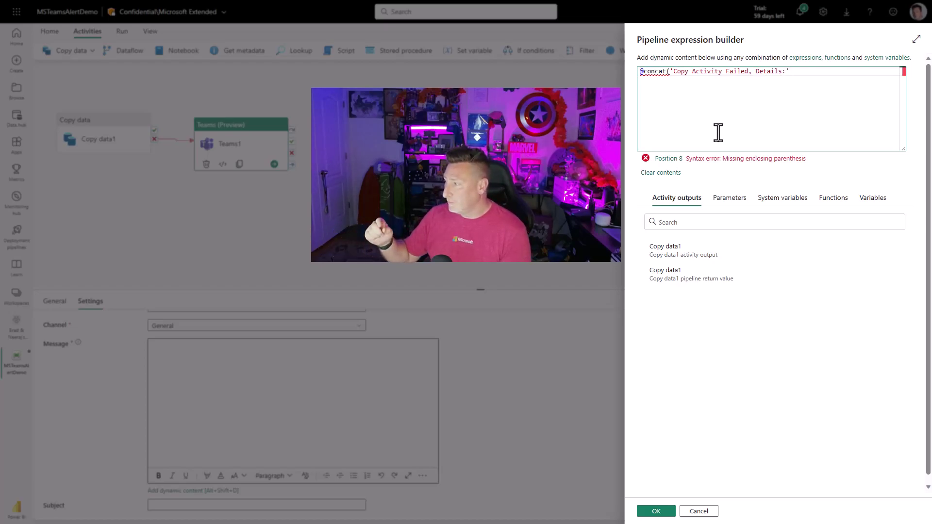
{"action": "type", "text": ", )"}
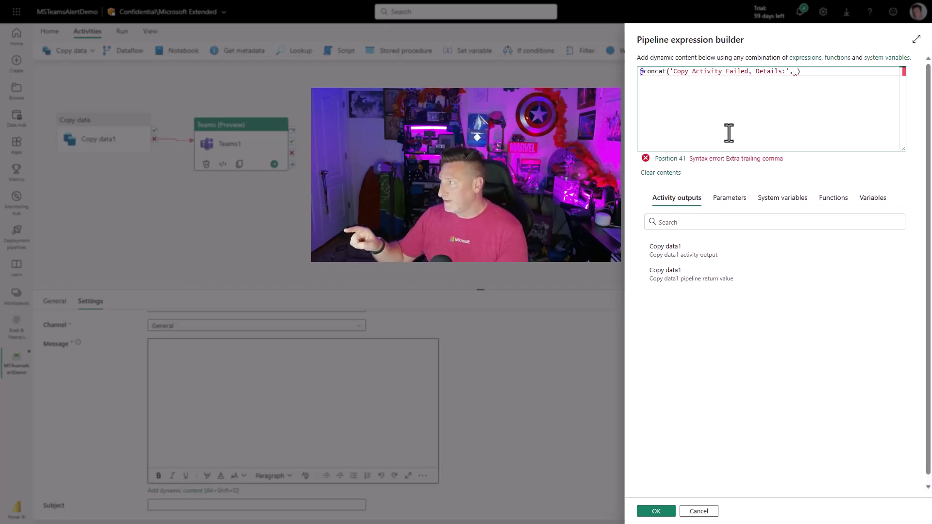
{"action": "left_click", "coordinate": [676, 252]}
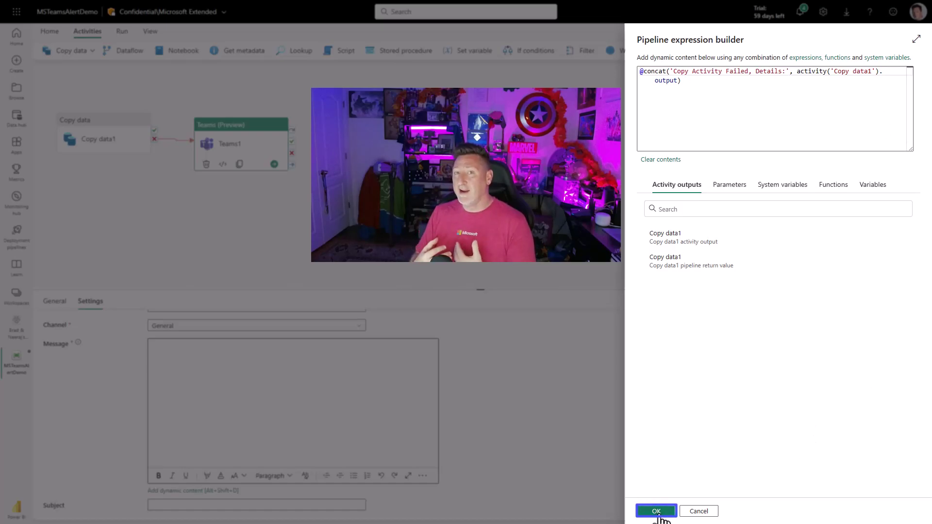
{"action": "left_click", "coordinate": [659, 517]}
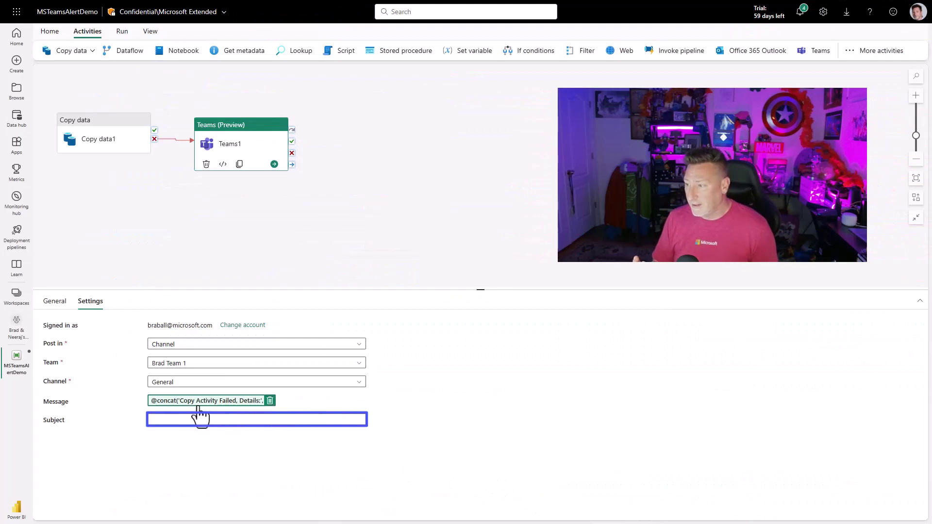
Set the alert subject to 'MSTeamsAlertDemo - Failed'
{"action": "left_click", "coordinate": [185, 418]}
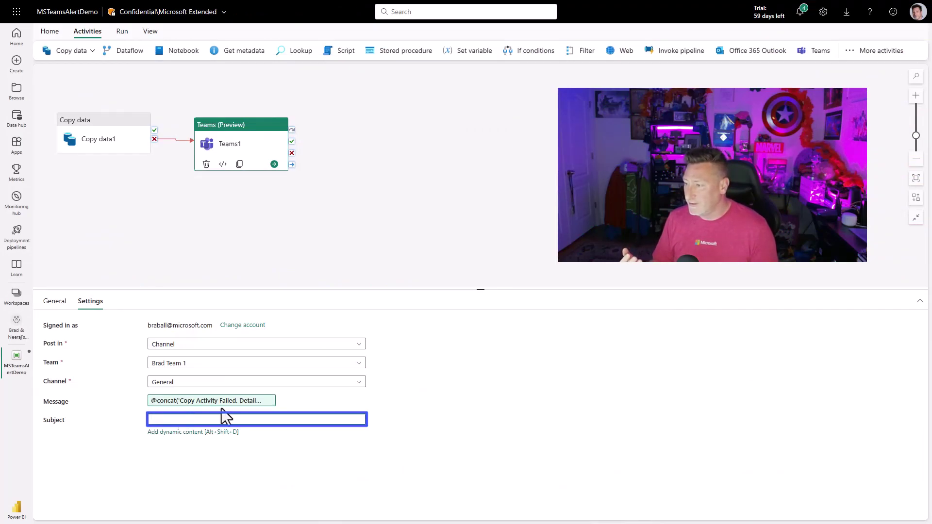
{"action": "type", "text": "MSTeamsAl"}
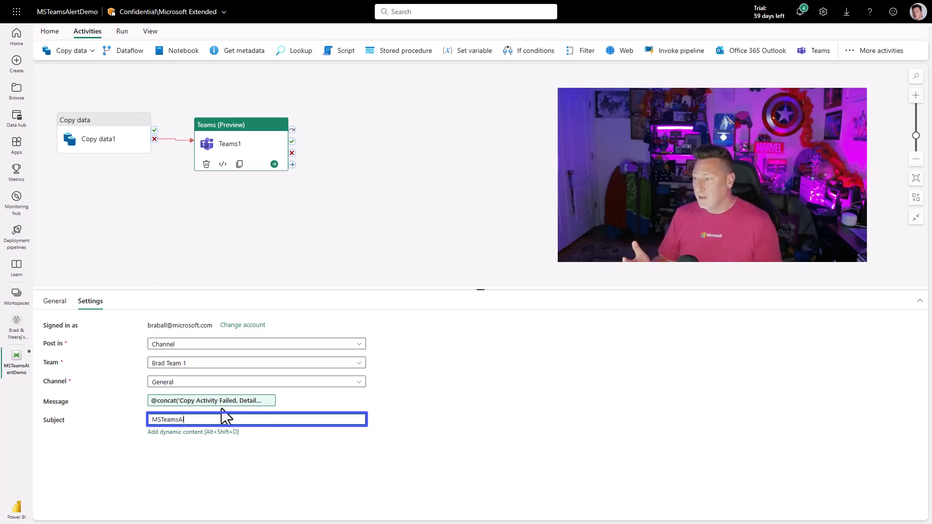
{"action": "type", "text": "ertDemo - Fa"}
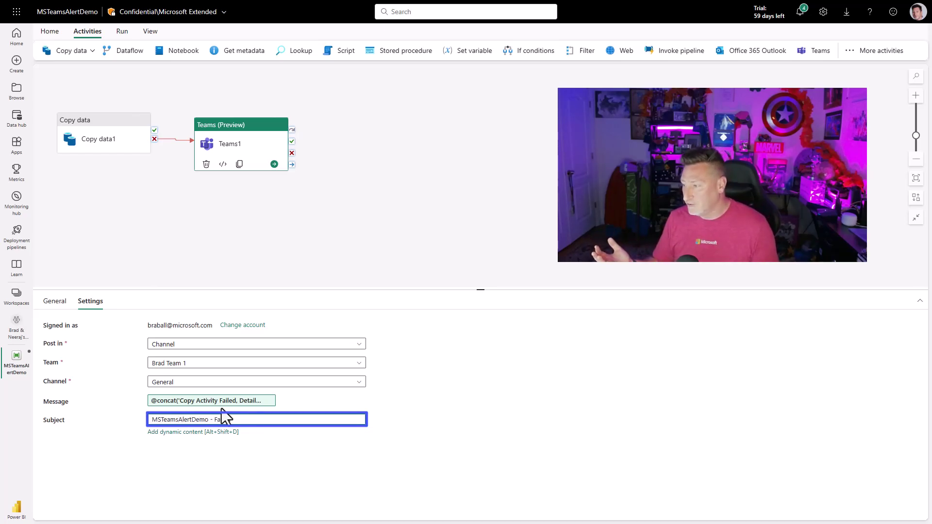
{"action": "type", "text": "iled"}
{"action": "left_click", "coordinate": [389, 218]}
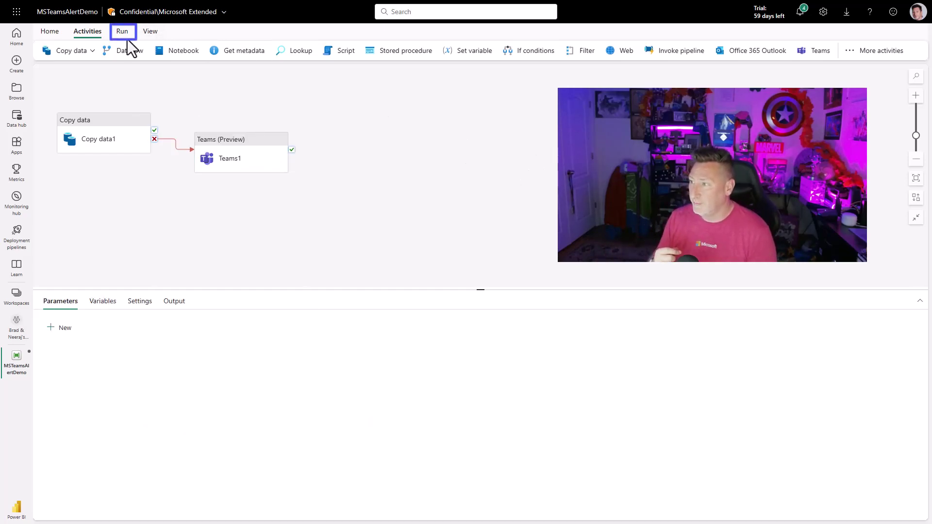
Save the pipeline and run it
{"action": "left_click", "coordinate": [124, 34]}
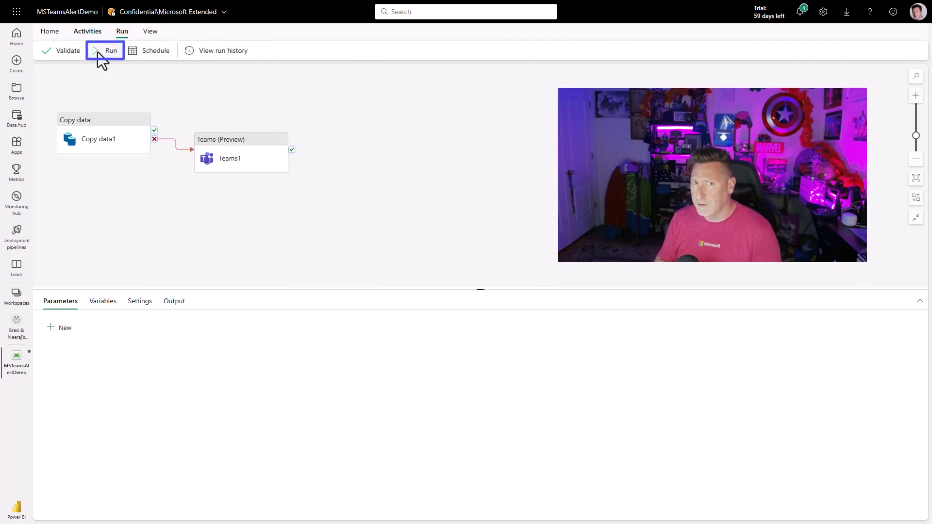
{"action": "left_click", "coordinate": [99, 52]}
{"action": "left_click", "coordinate": [467, 301]}
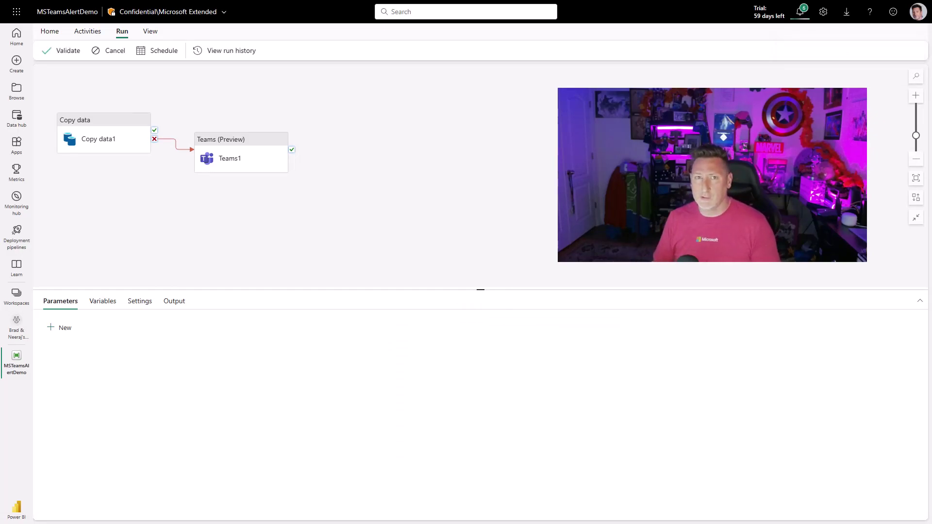
Refresh the run output and inspect Copy data1's SqlOperationFailed error on Lahman2
{"action": "left_click", "coordinate": [175, 302]}
{"action": "left_click", "coordinate": [128, 324]}
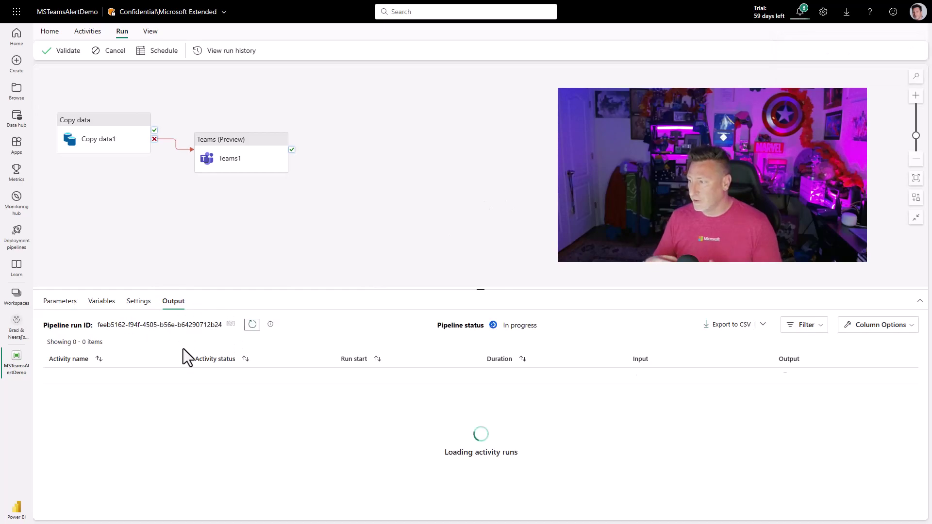
{"action": "left_click", "coordinate": [252, 331]}
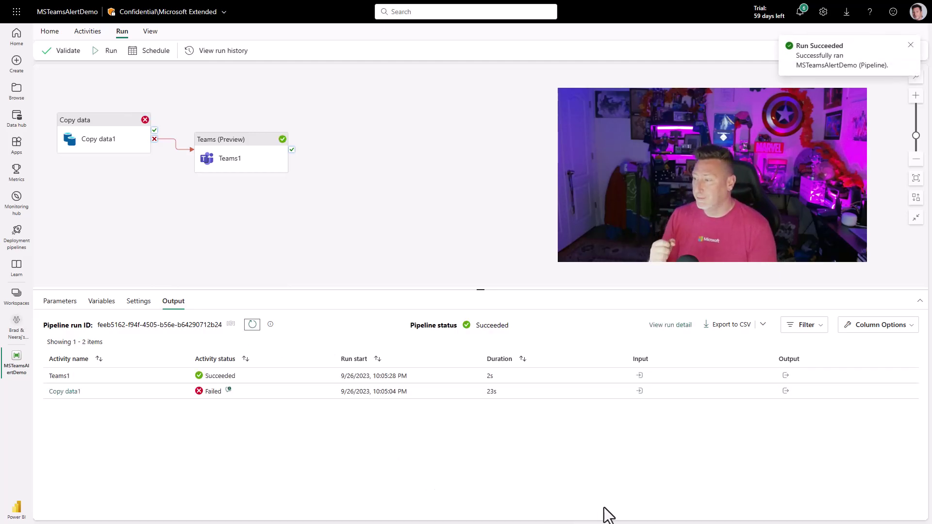
{"action": "left_click", "coordinate": [228, 391]}
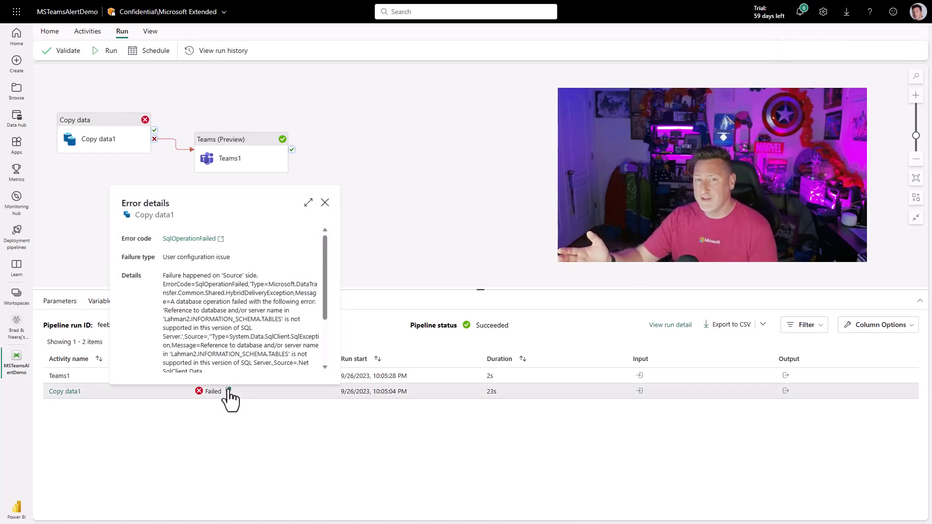
{"action": "left_click", "coordinate": [229, 390]}
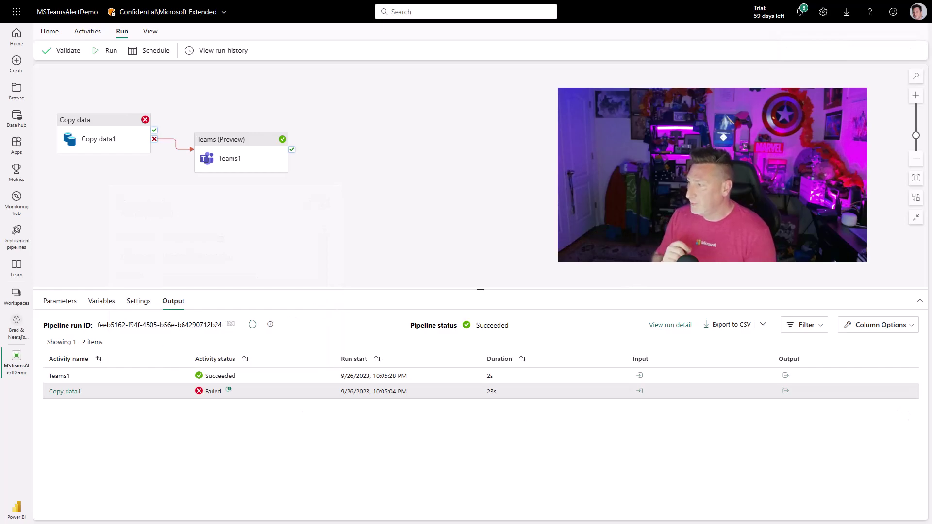
Bring the Teams General channel forward and expand the 'MSTeamsAlertDemo - Failed' post's error details
{"action": "left_click_drag", "start_coordinate": [931, 179], "coordinate": [272, 71]}
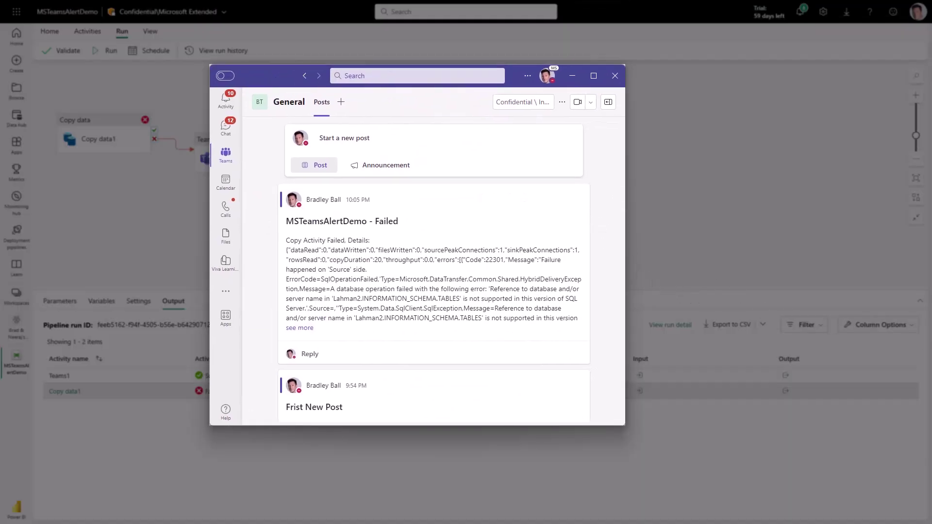
{"action": "left_click", "coordinate": [302, 329]}
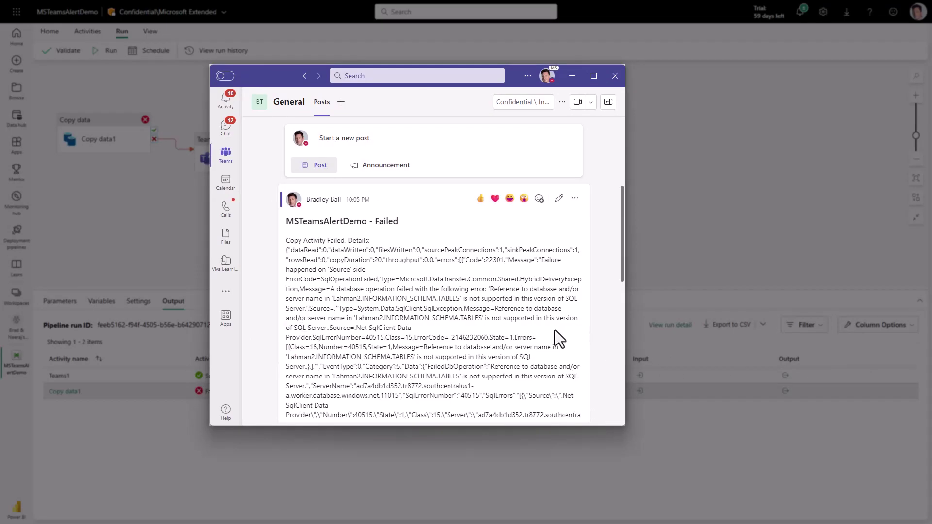
{"action": "scroll", "coordinate": [555, 330], "scroll_direction": "down", "scroll_amount": 2}
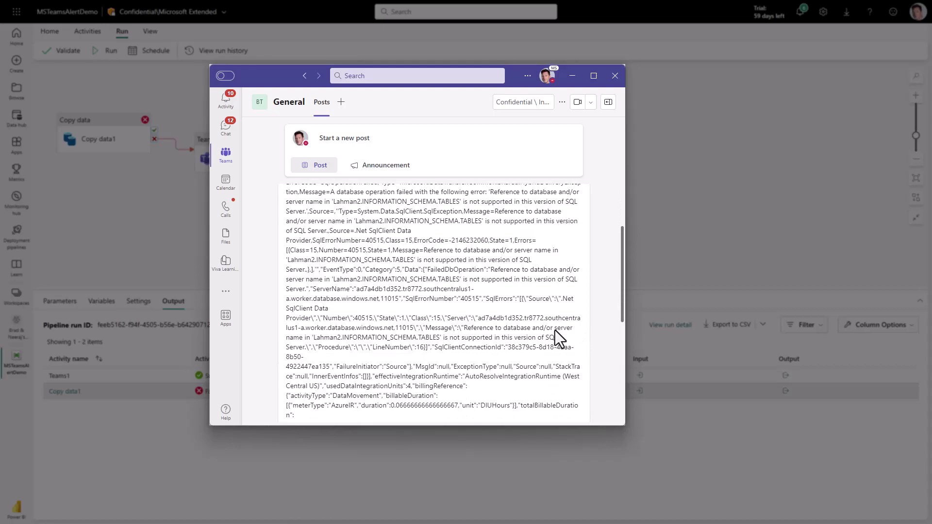